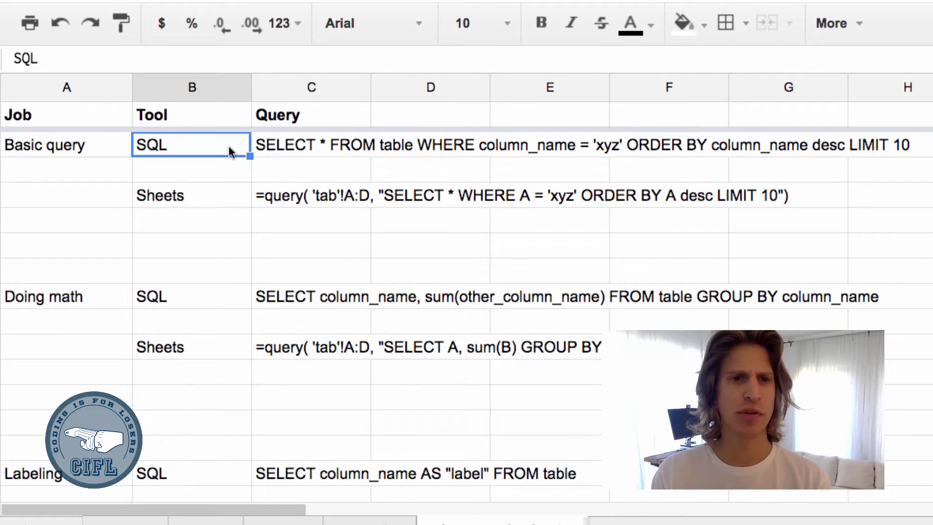
key("Left")
key("Right")
key("Left")
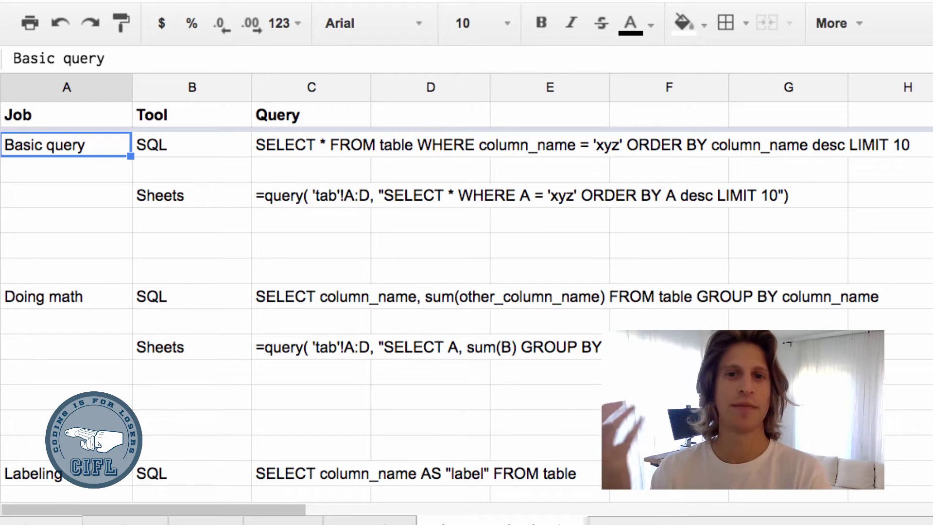
left_click(296, 141)
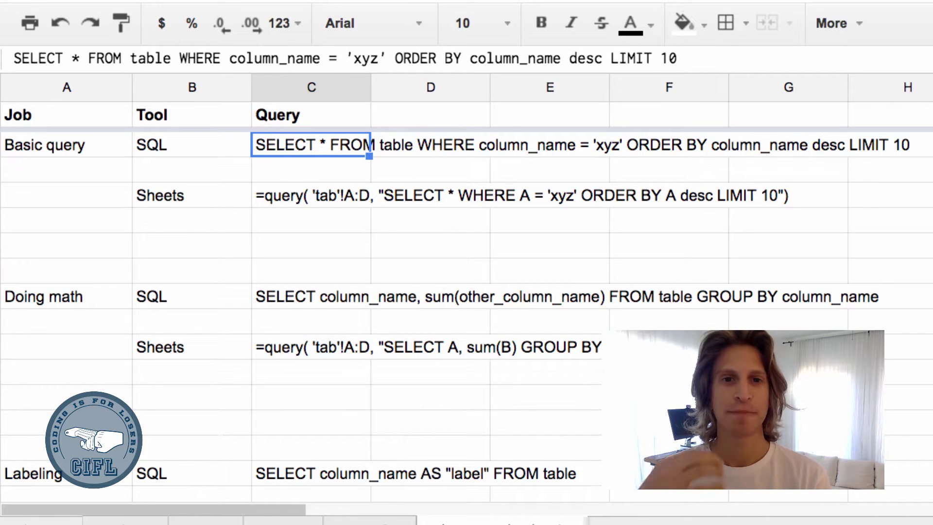
key("Down")
key("Down")
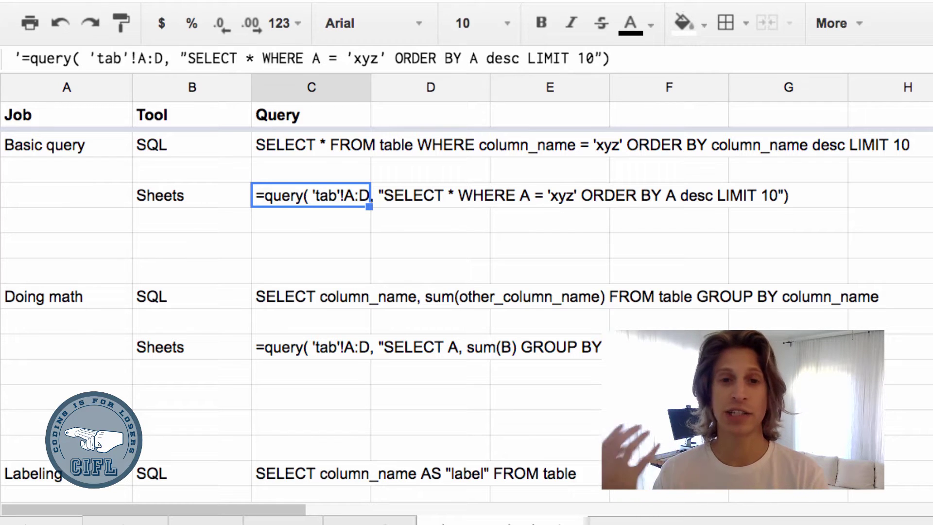
key("Left")
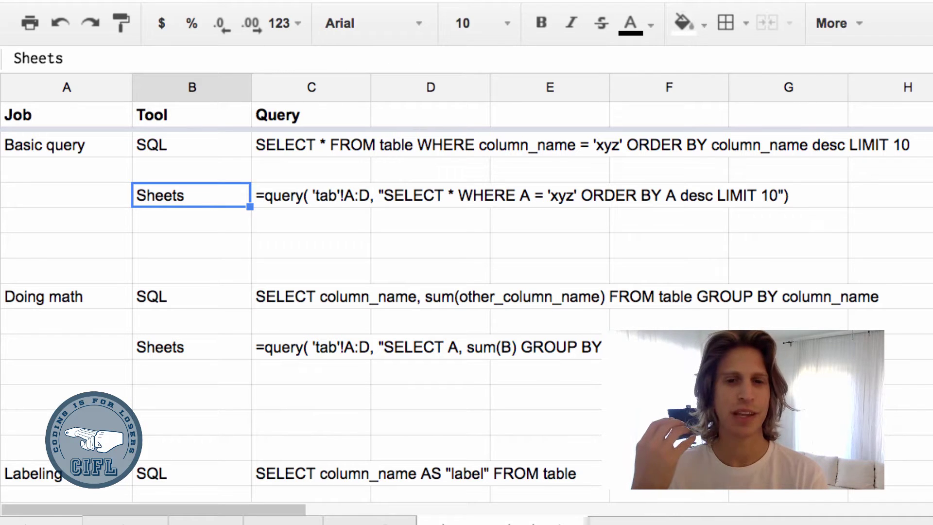
key("Right")
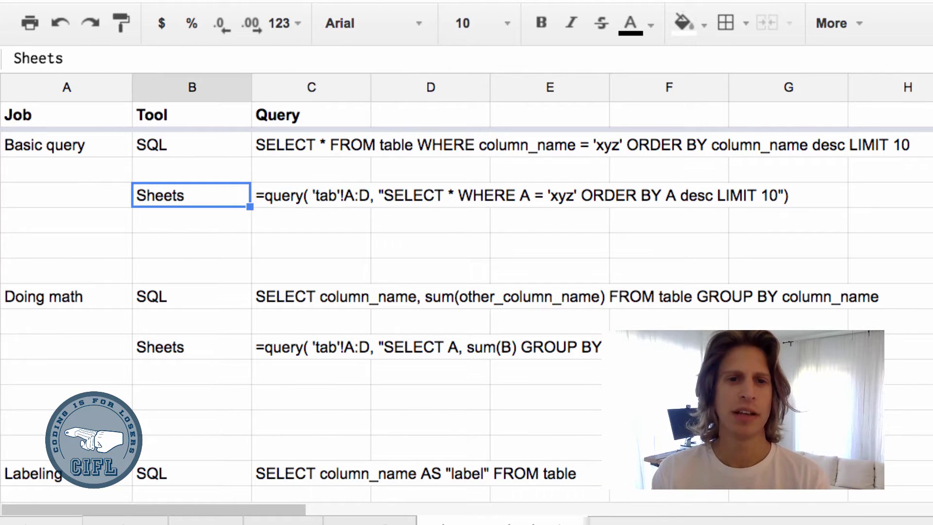
key("Left")
key("Left")
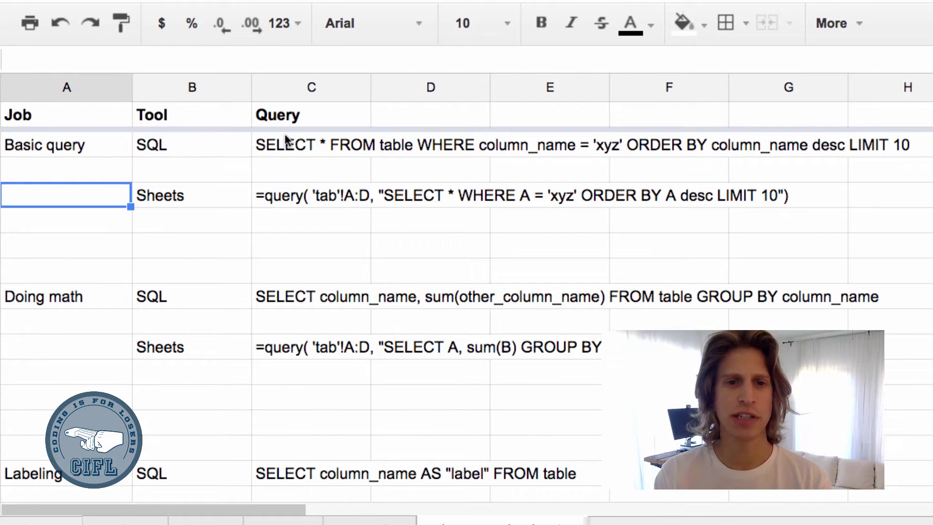
left_click(327, 194)
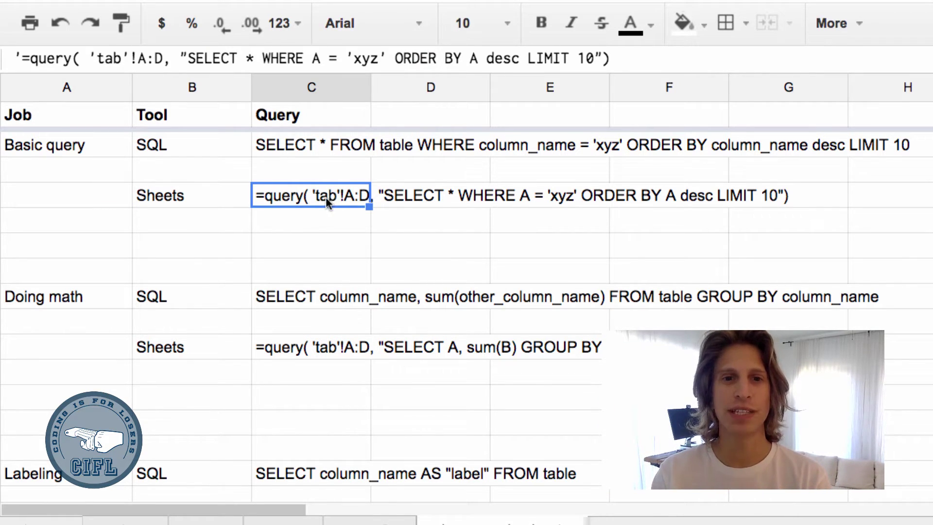
double_click(325, 202)
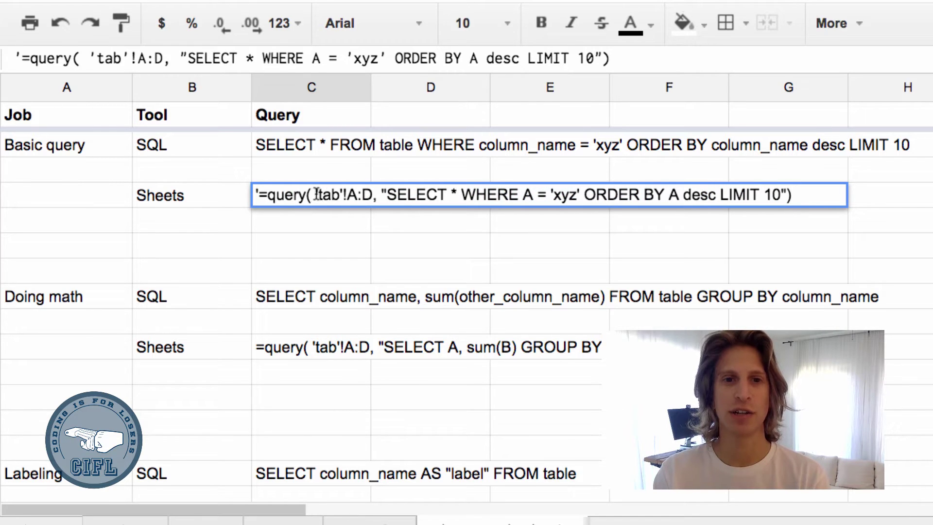
left_click_drag(316, 196, 372, 200)
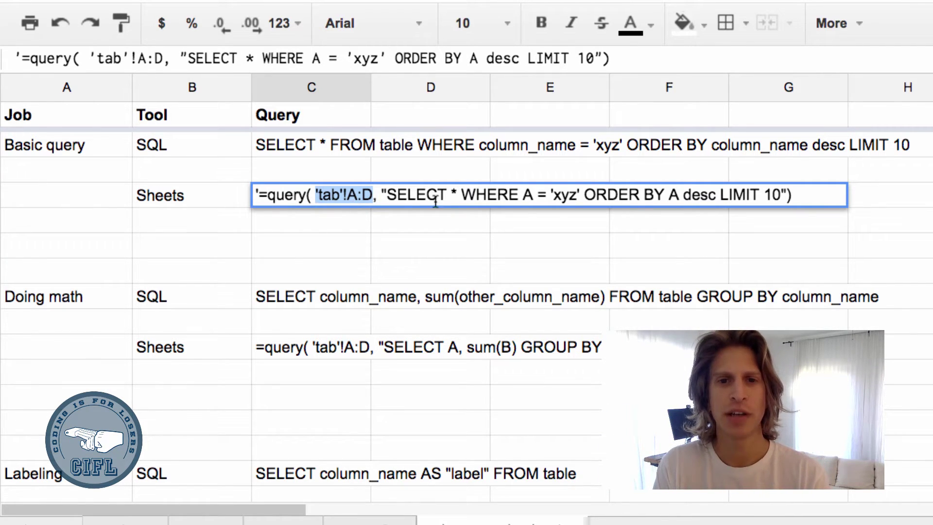
key("Return")
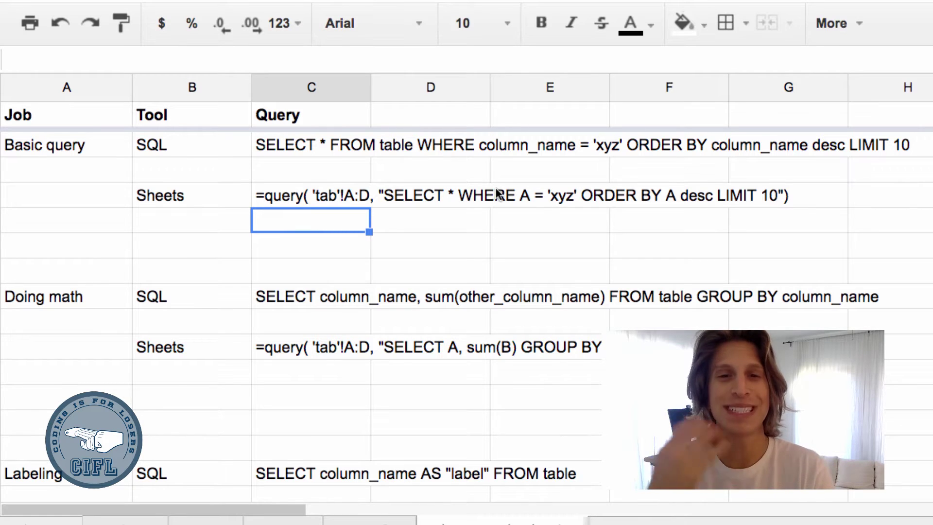
left_click(663, 89)
left_click(427, 87)
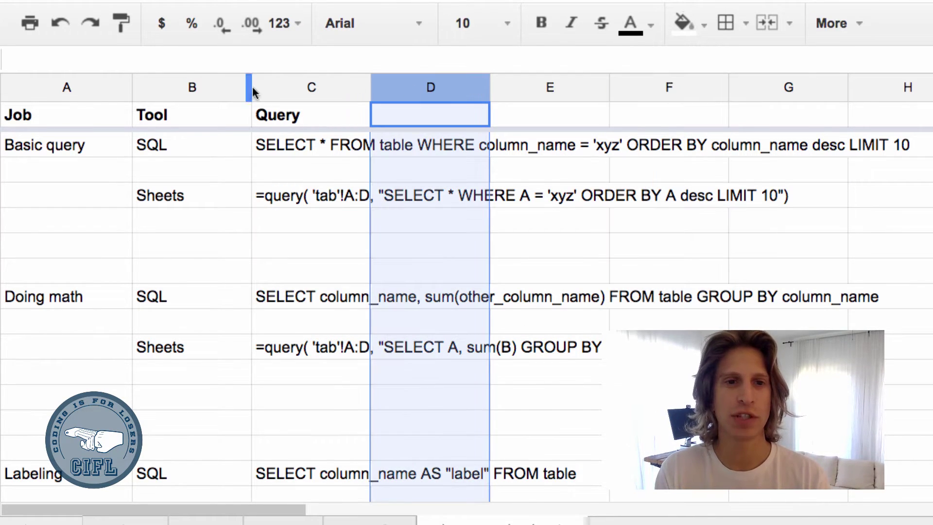
left_click(150, 87)
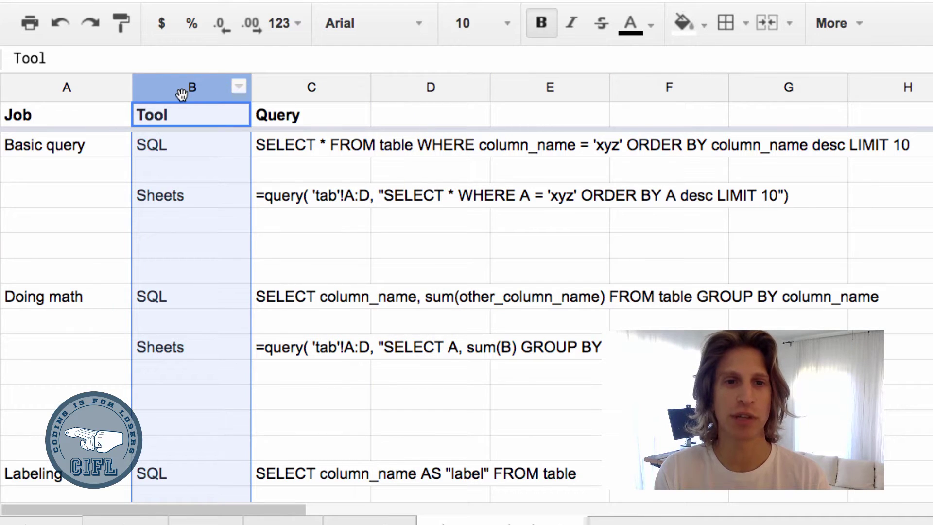
left_click(427, 90)
left_click(673, 90)
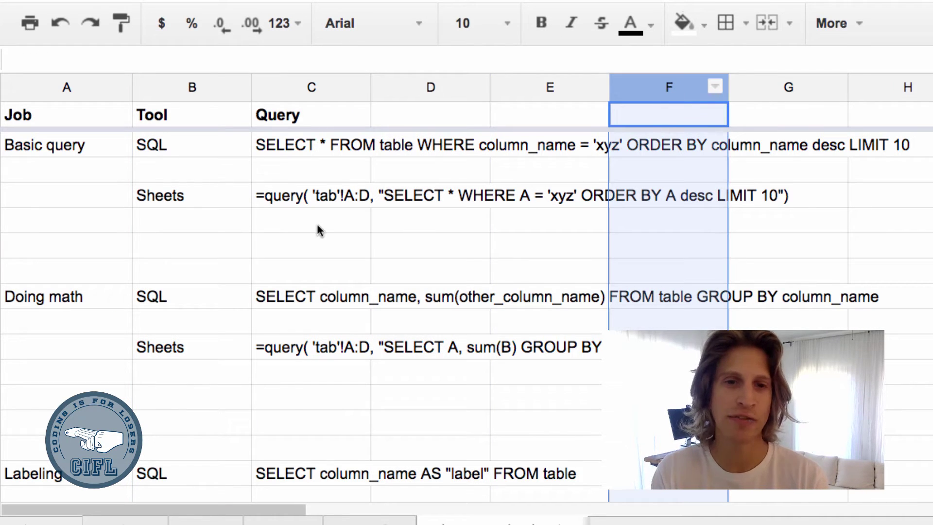
double_click(295, 202)
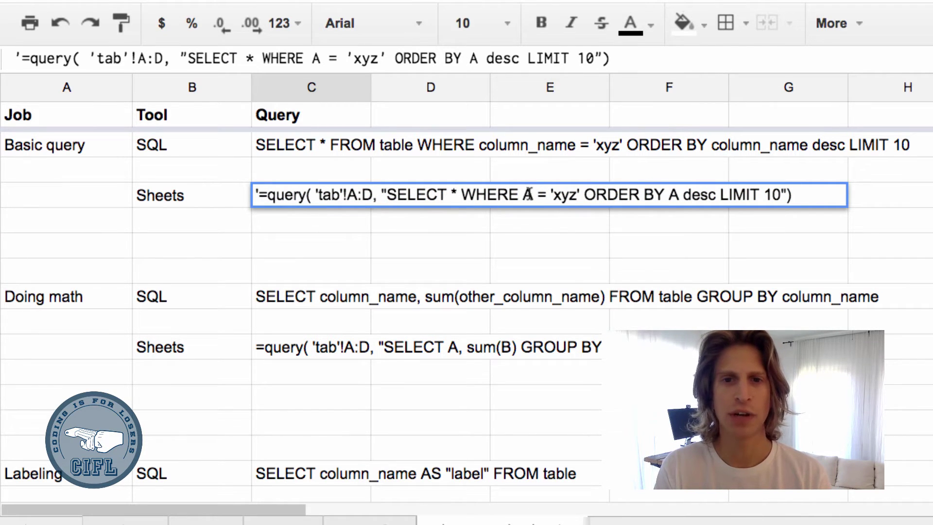
left_click(533, 195)
key("BackSpace")
type("Col1")
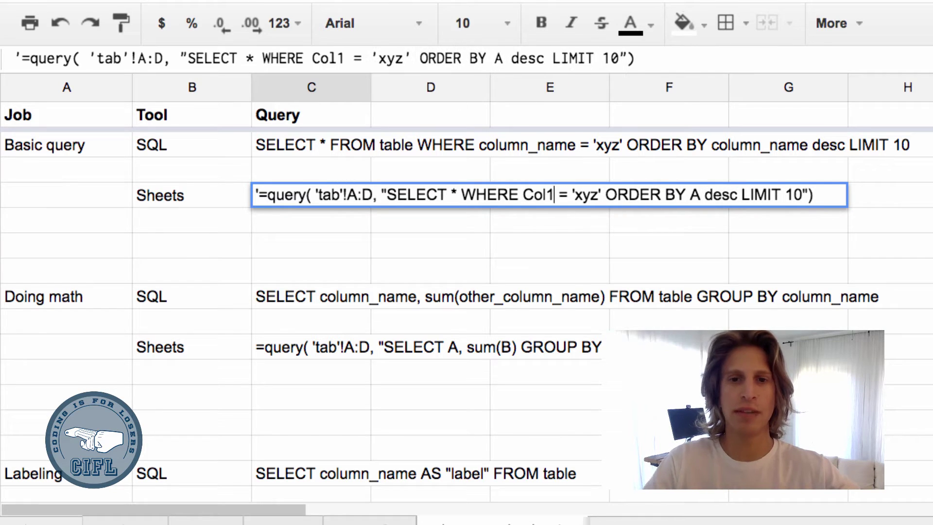
left_click(700, 194)
key("BackSpace")
type("Col1")
key("BackSpace")
key("BackSpace")
key("BackSpace")
key("BackSpace")
type("A")
left_click(557, 192)
key("BackSpace")
key("BackSpace")
key("BackSpace")
key("BackSpace")
type("A")
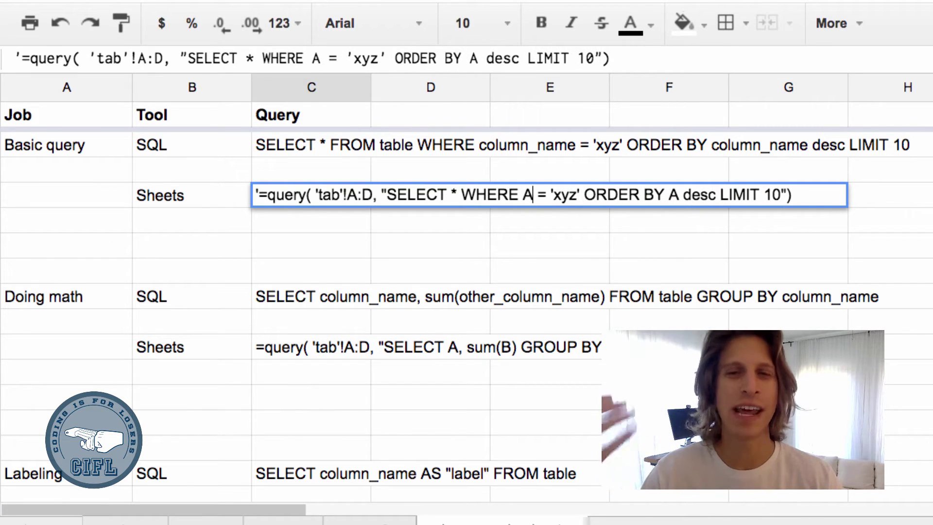
key("Return")
scroll(474, 268, "down", 2)
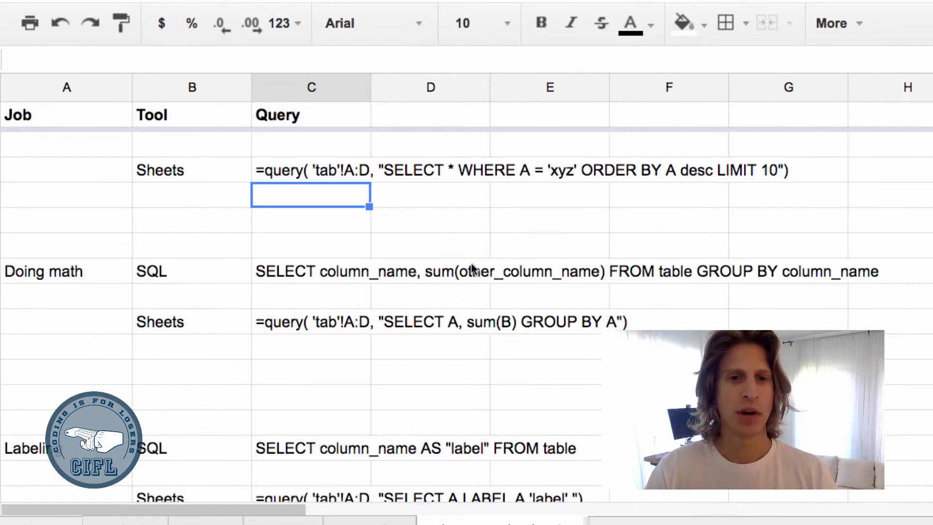
scroll(473, 269, "down", 2)
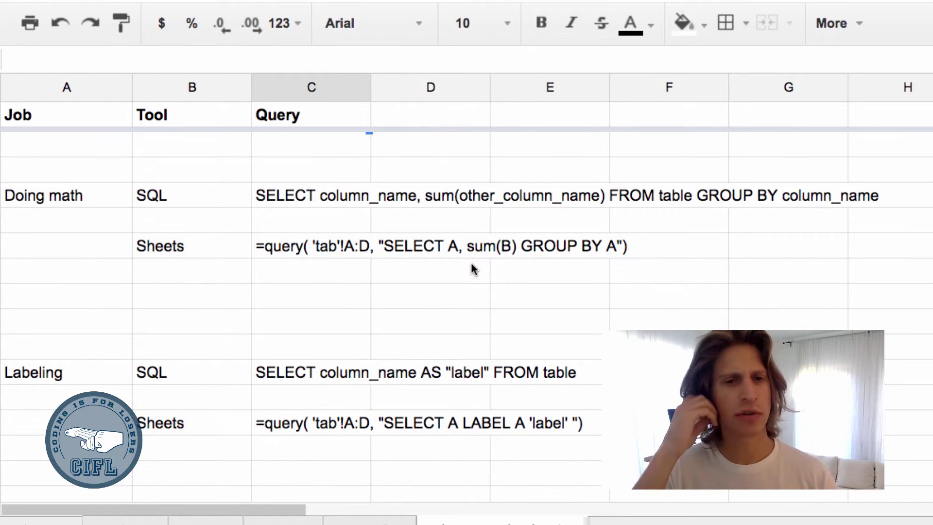
scroll(474, 268, "down", 1)
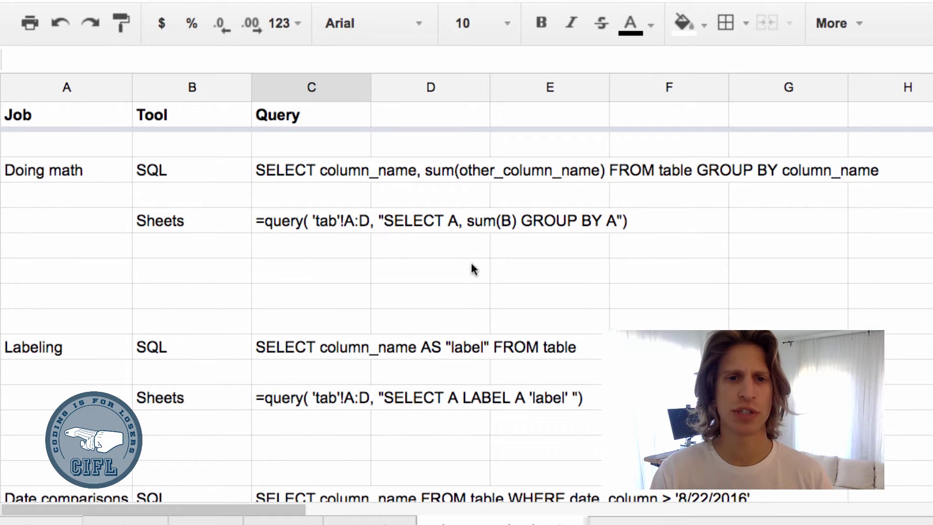
left_click(321, 175)
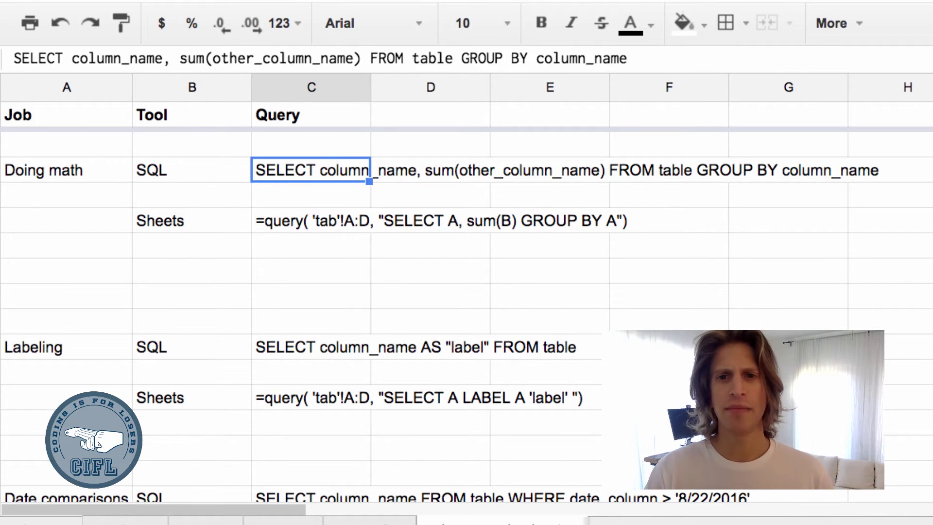
key("Return")
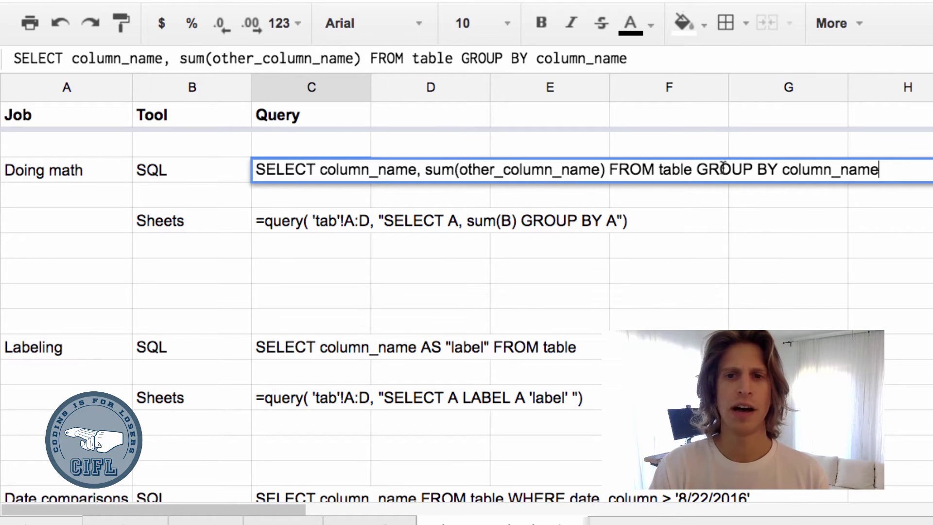
left_click_drag(696, 170, 878, 169)
left_click(525, 222)
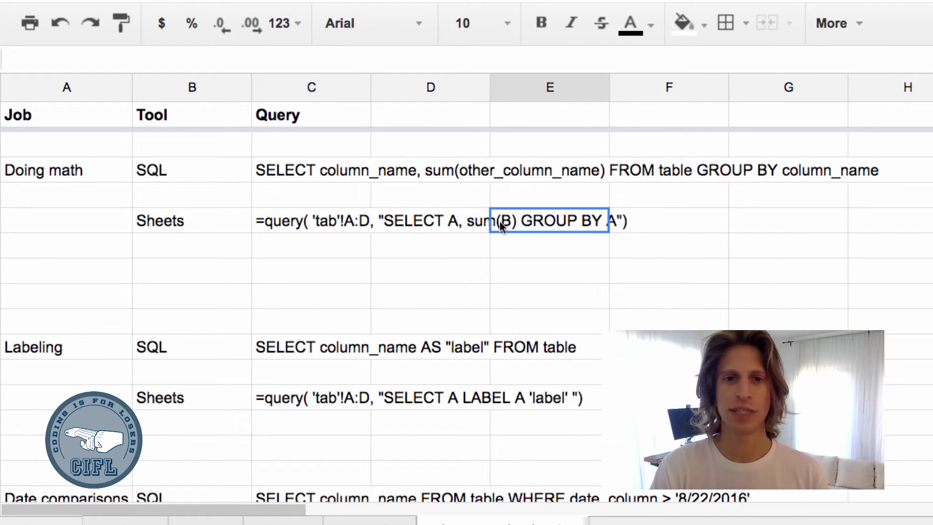
left_click(276, 224)
key("Return")
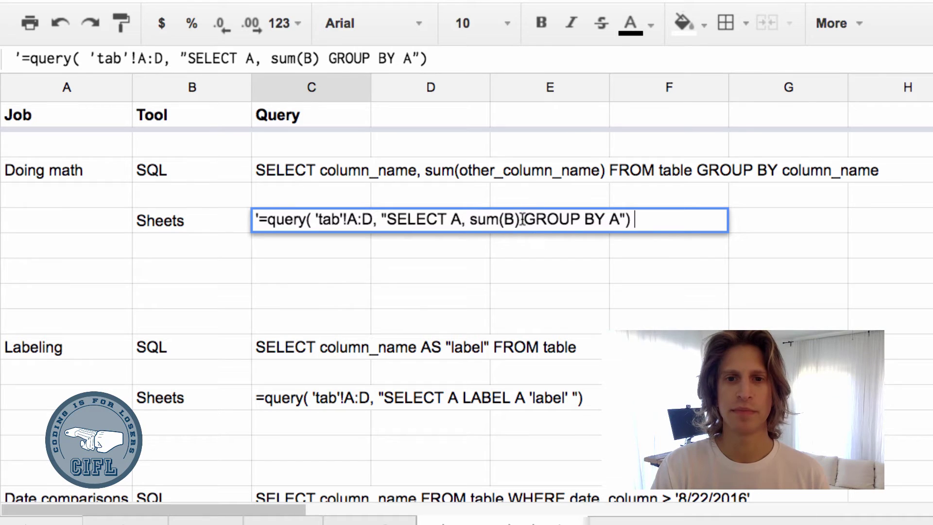
left_click_drag(522, 218, 621, 217)
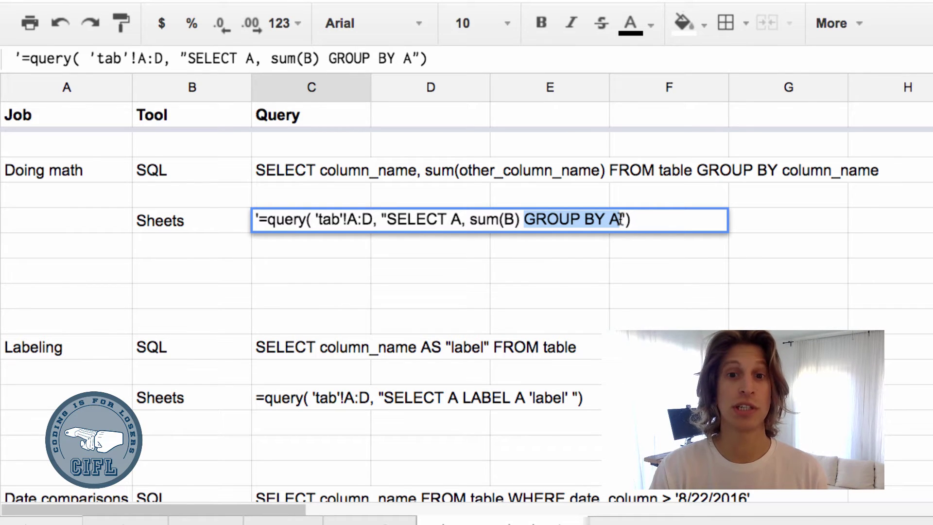
key("Return")
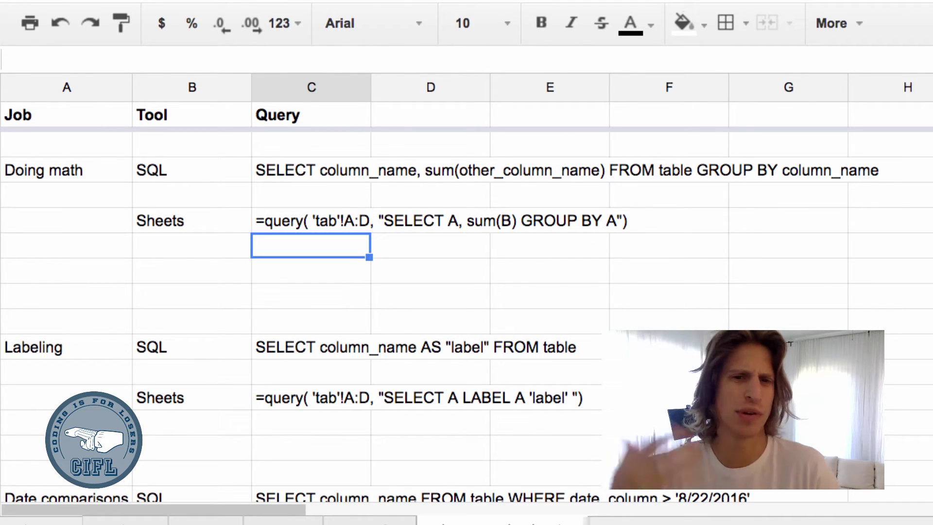
scroll(396, 293, "down", 5)
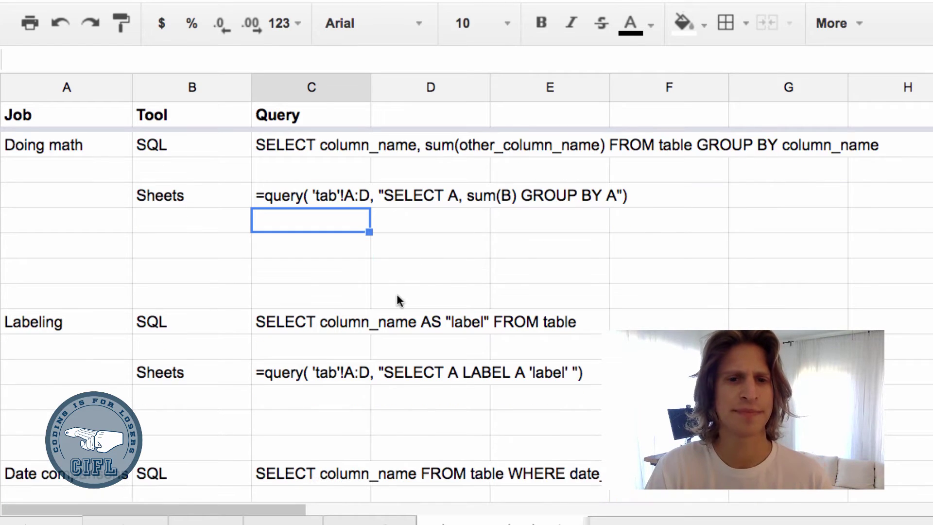
Scroll down to review the Labeling SQL query and its Sheets formula
scroll(391, 334, "down", 1)
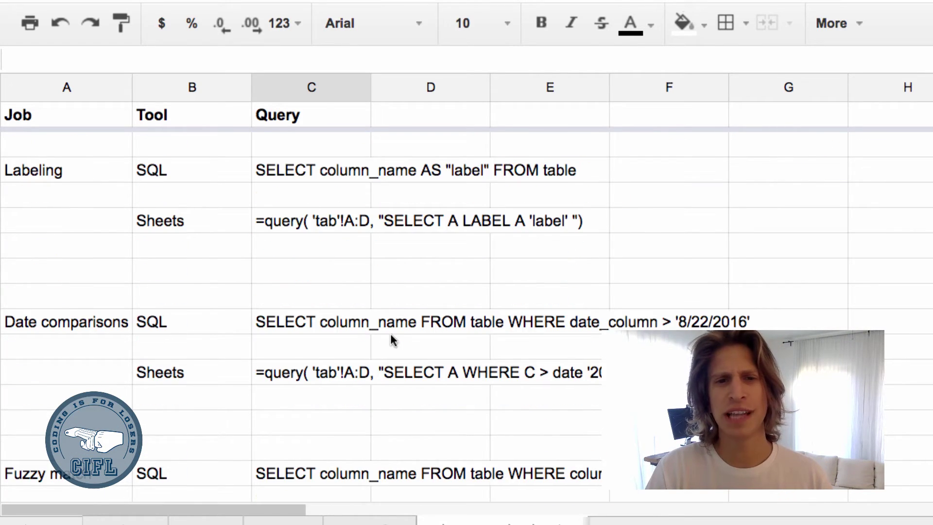
left_click(312, 170)
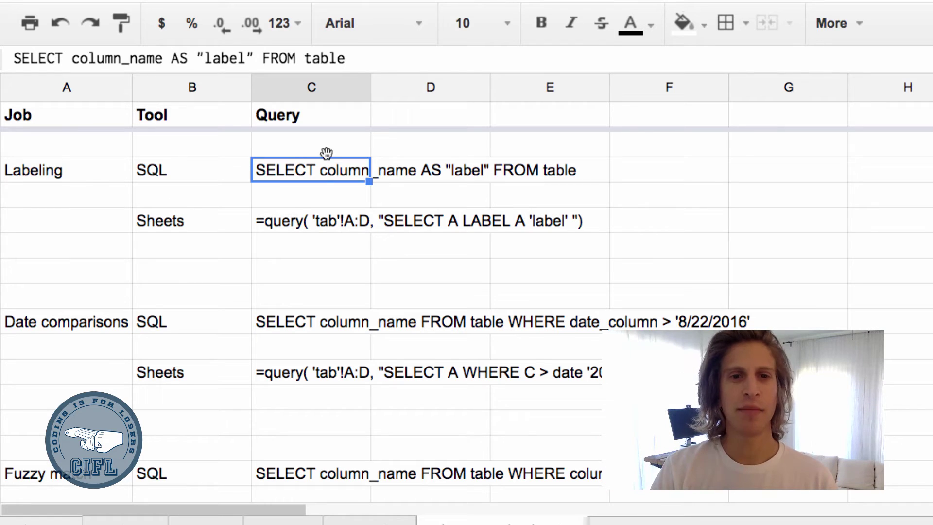
left_click(288, 202)
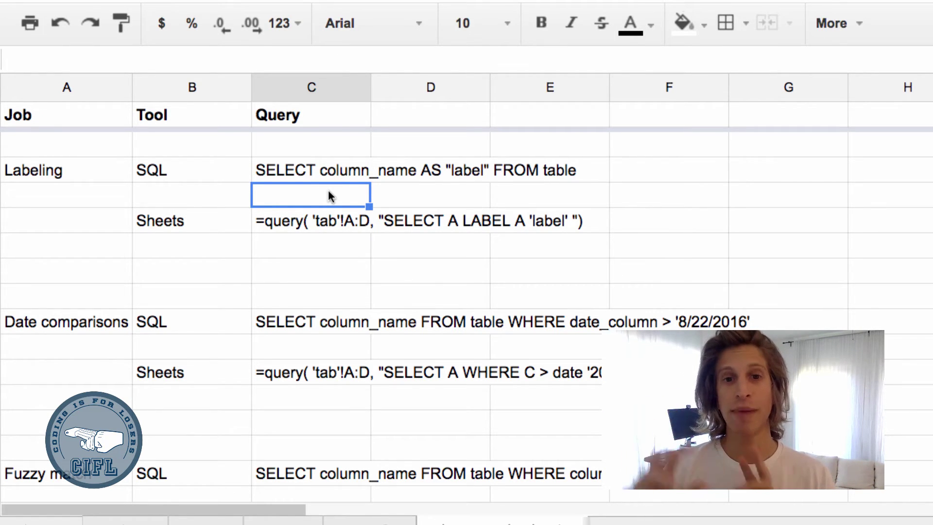
left_click(303, 222)
left_click(269, 257)
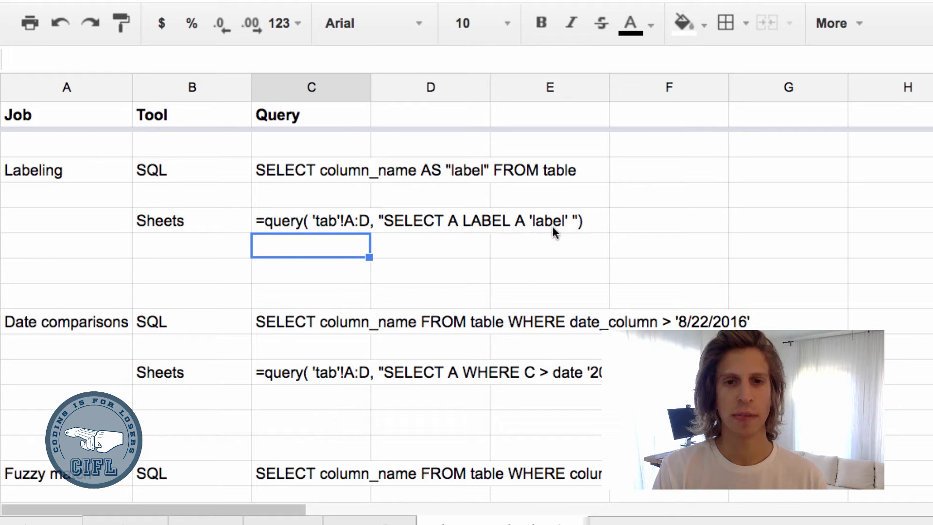
In the Labeling Sheets formula, extend the selection to SELECT A, B
left_click(316, 220)
double_click(316, 219)
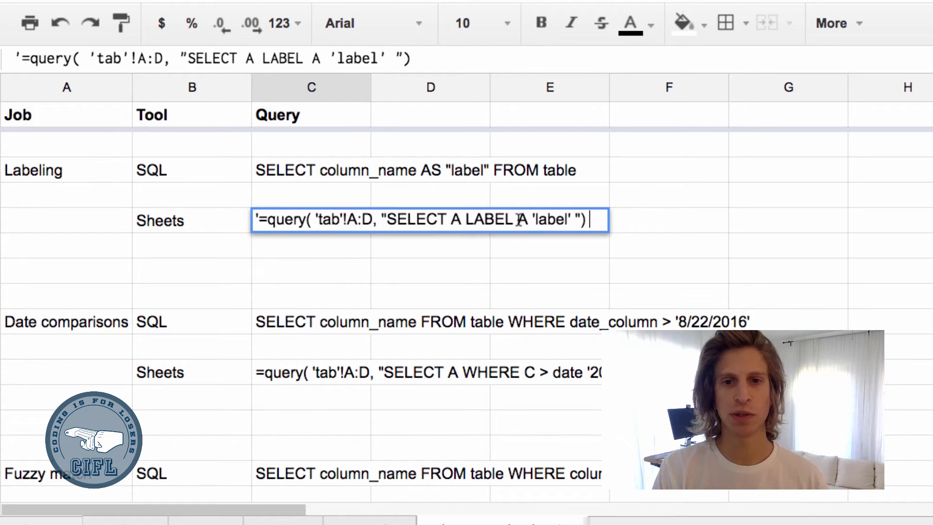
left_click(571, 217)
type(",")
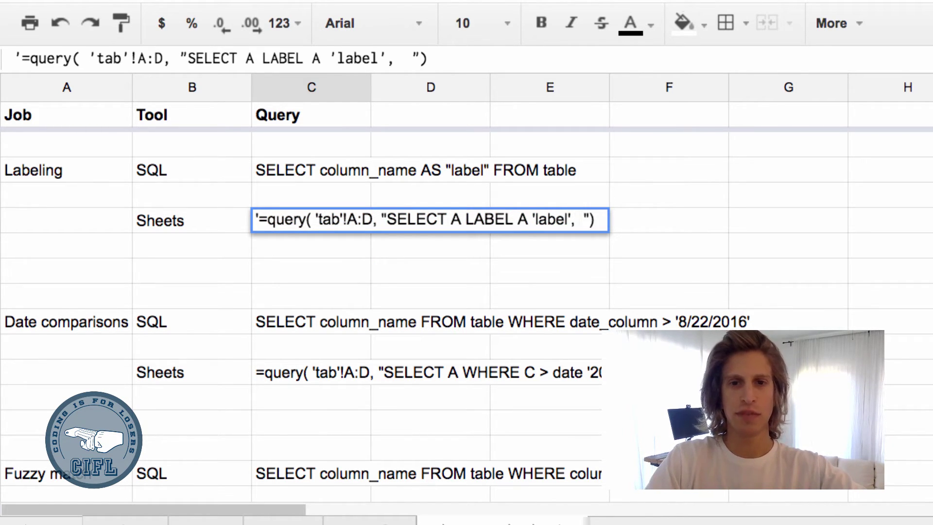
left_click(461, 219)
type(", B")
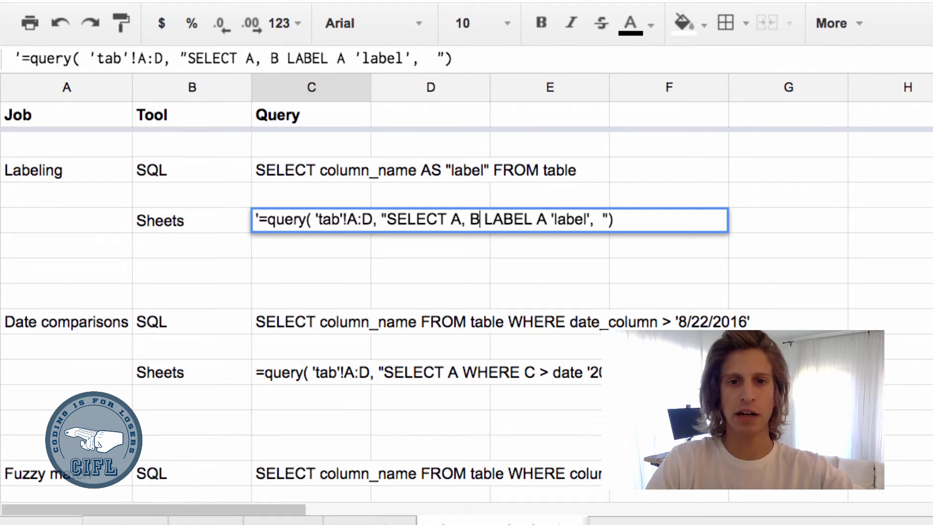
Relabel column A as 'label1', add B 'label2', and commit the formula
left_click(597, 219)
key("Left")
key("Left")
key("Left")
type("1")
key("Right")
key("Right")
key("Right")
type("B 'label")
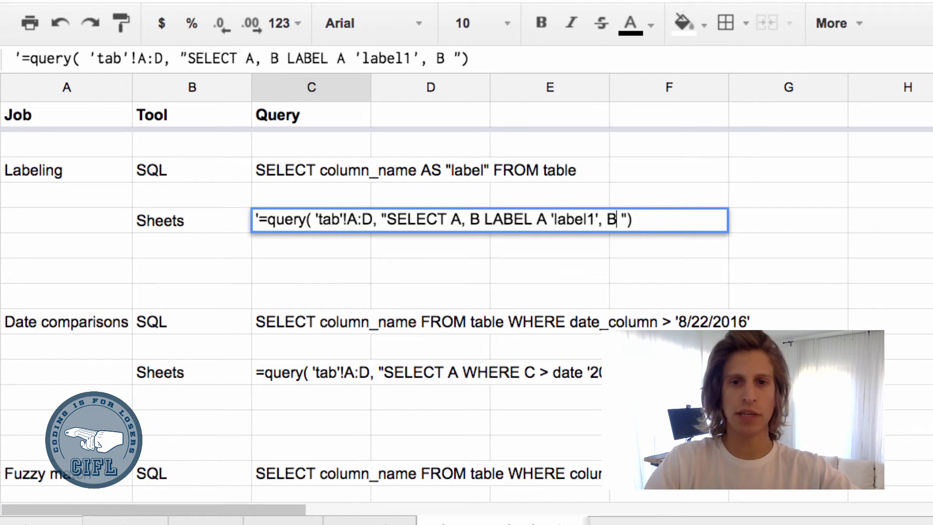
type("2'")
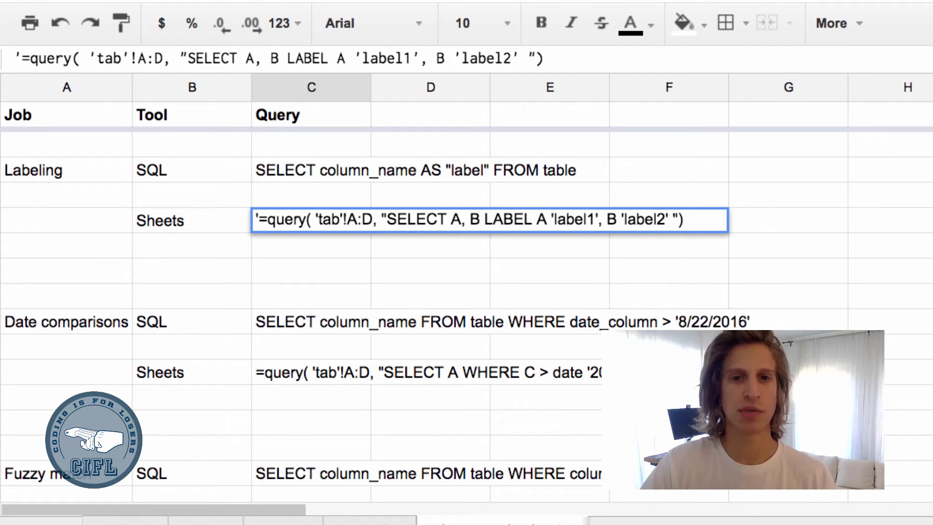
key("Return")
key("Down")
key("Down")
key("Down")
key("Down")
key("Down")
key("Down")
key("Down")
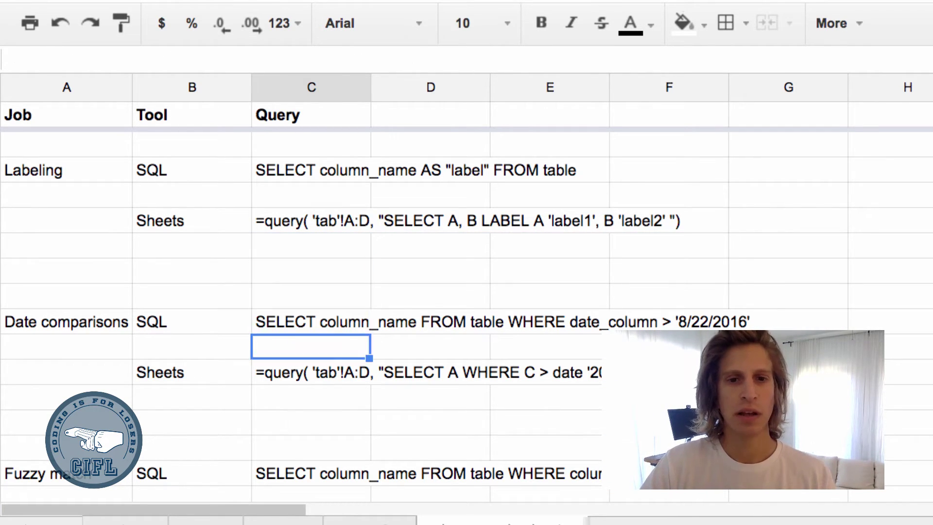
scroll(644, 310, "down", 3)
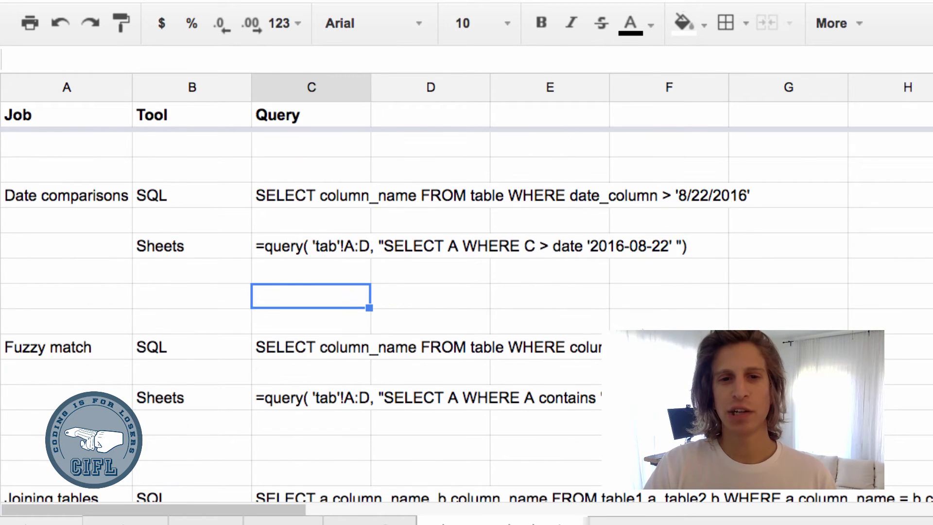
scroll(467, 331, "down", 1)
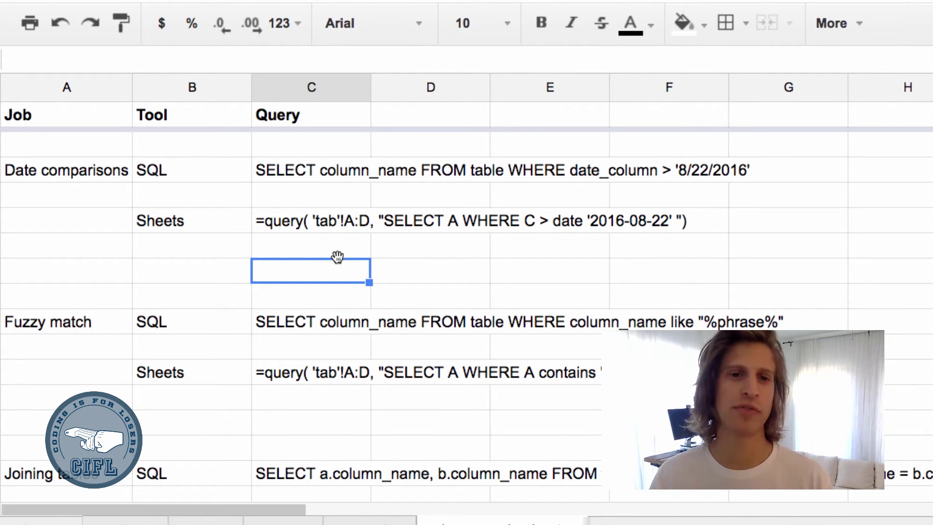
left_click(311, 325)
scroll(295, 348, "down", 4)
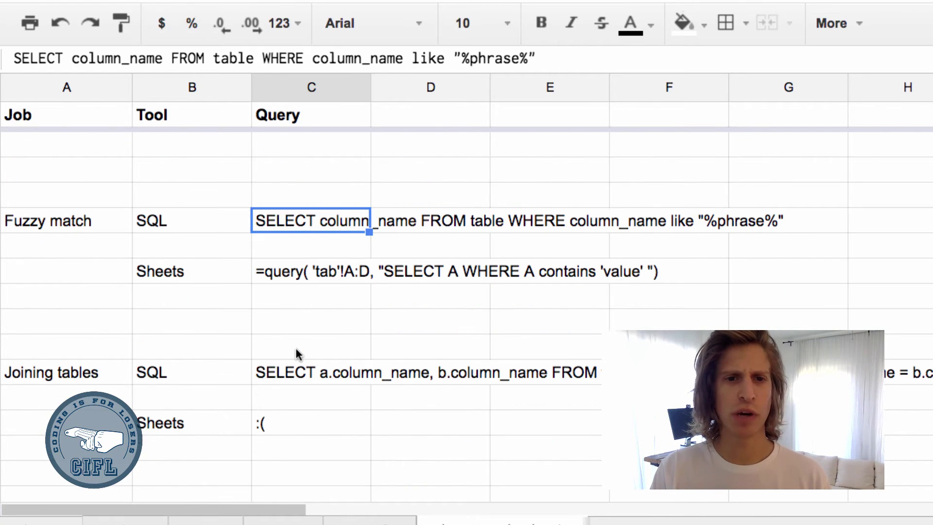
scroll(296, 347, "down", 2)
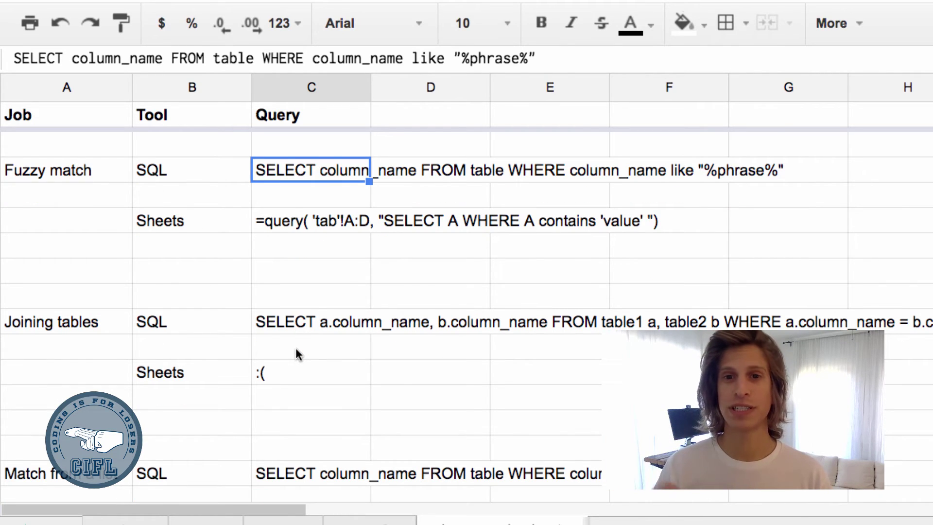
double_click(313, 172)
left_click(693, 169)
key("BackSpace")
key("BackSpace")
key("BackSpace")
key("BackSpace")
type("LK")
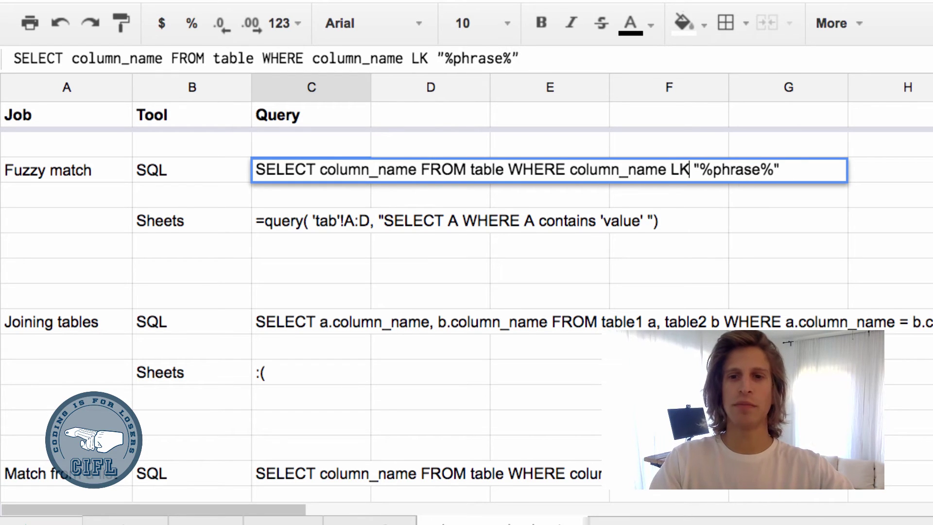
key("BackSpace")
type("IKE")
key("Return")
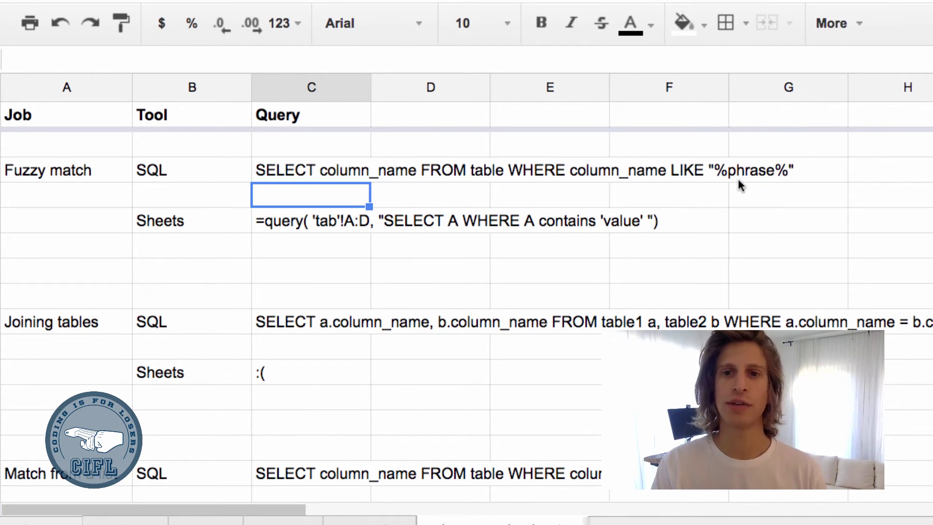
double_click(327, 171)
left_click(727, 169)
key("BackSpace")
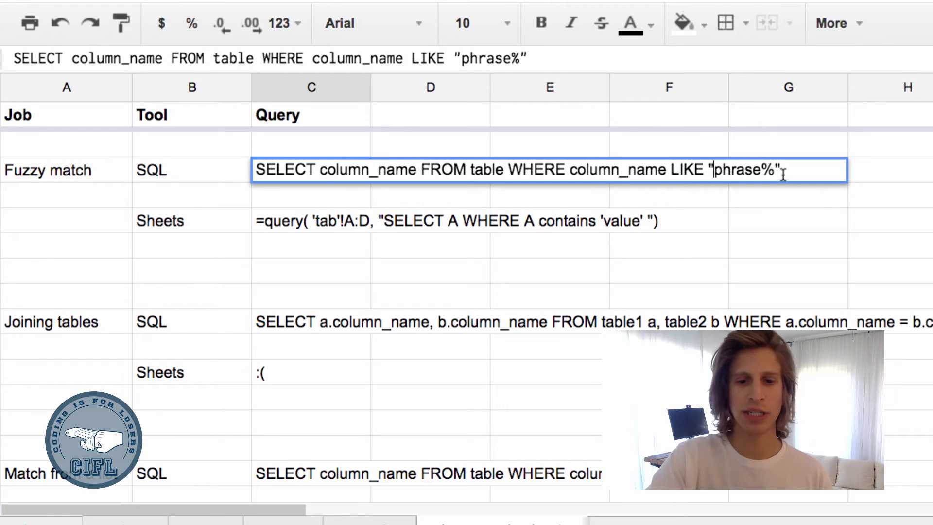
type("%")
key("Return")
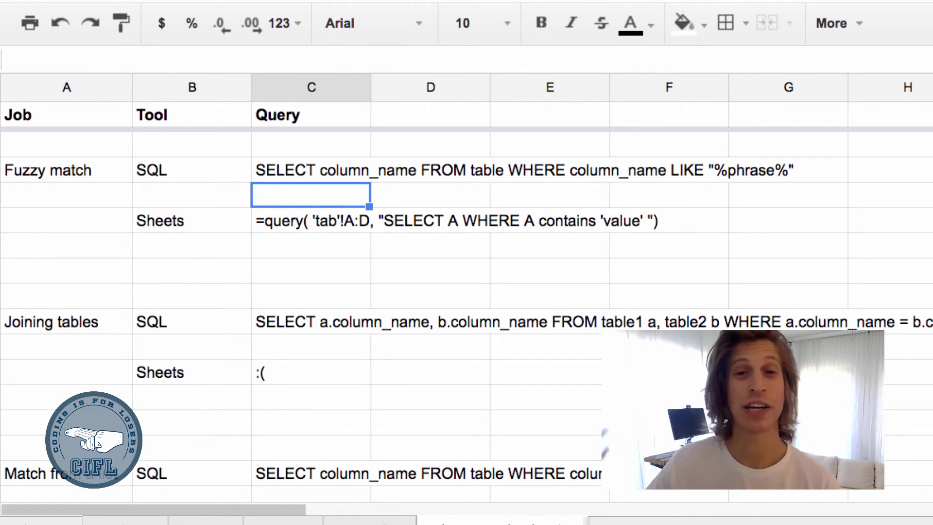
Change 'contains' to CONTAINS in the Fuzzy match formula, giving SELECT A WHERE A CONTAINS 'value'
left_click(307, 221)
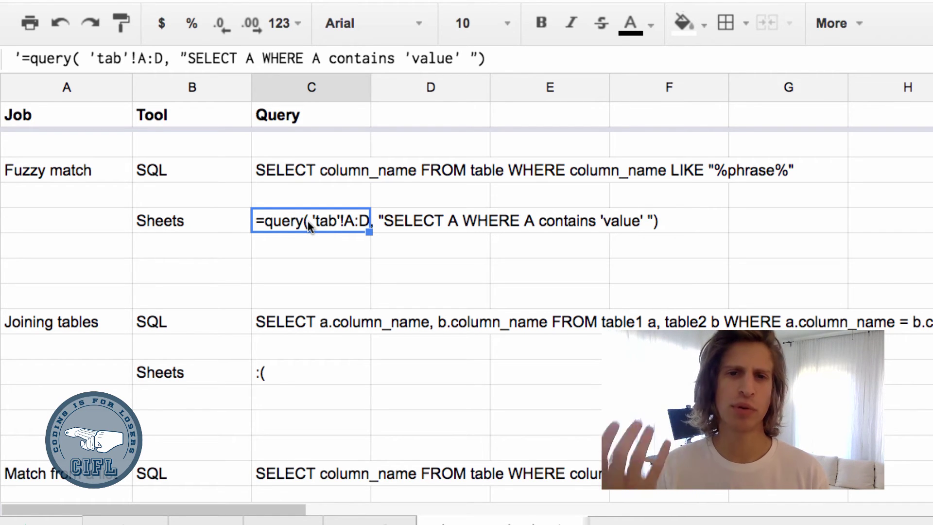
double_click(308, 221)
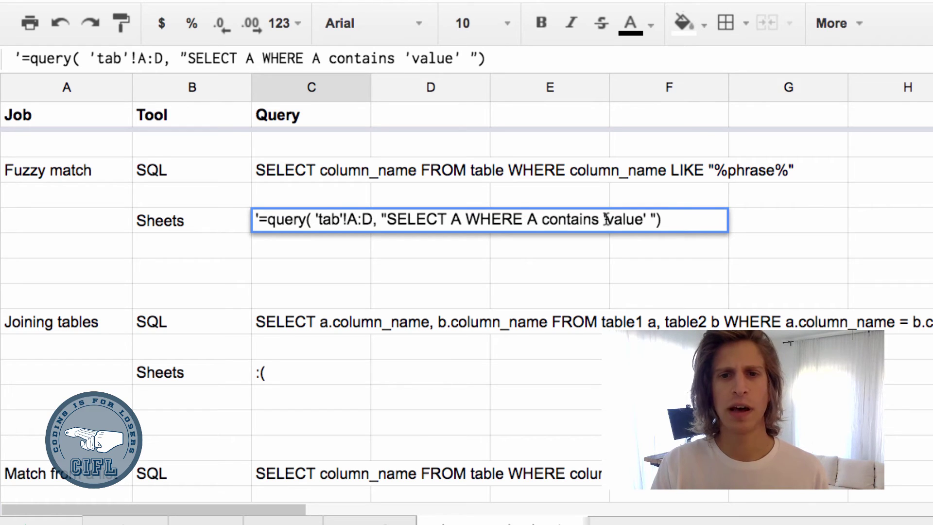
left_click_drag(599, 220, 542, 221)
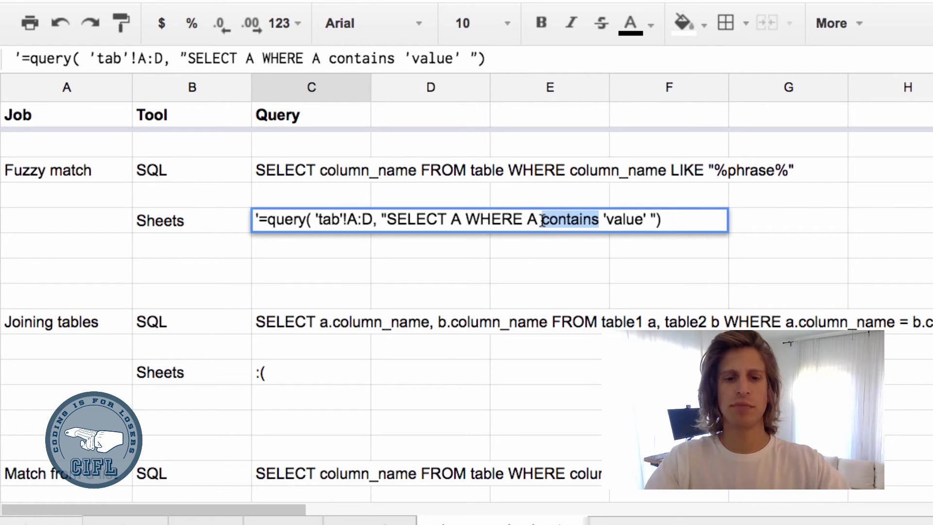
type("CONTAINS")
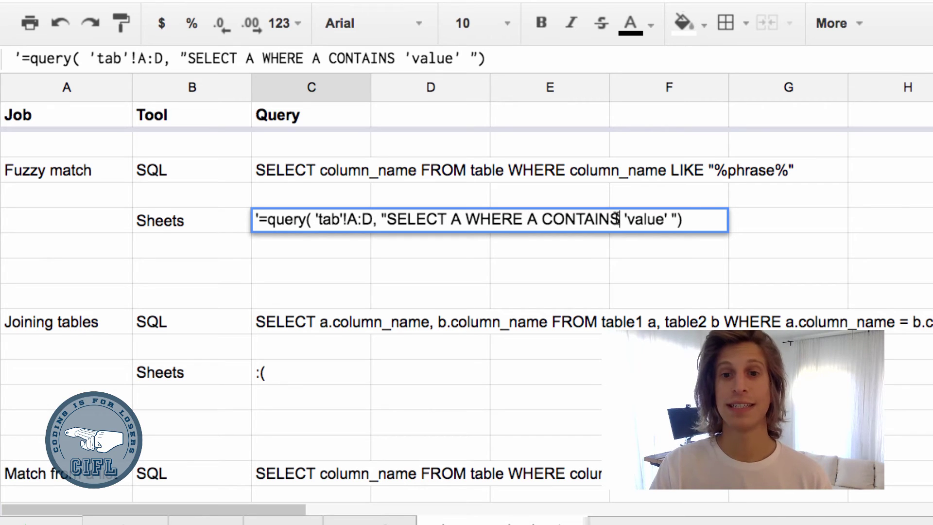
left_click(542, 217)
key("Left")
key("Left")
type("NOT")
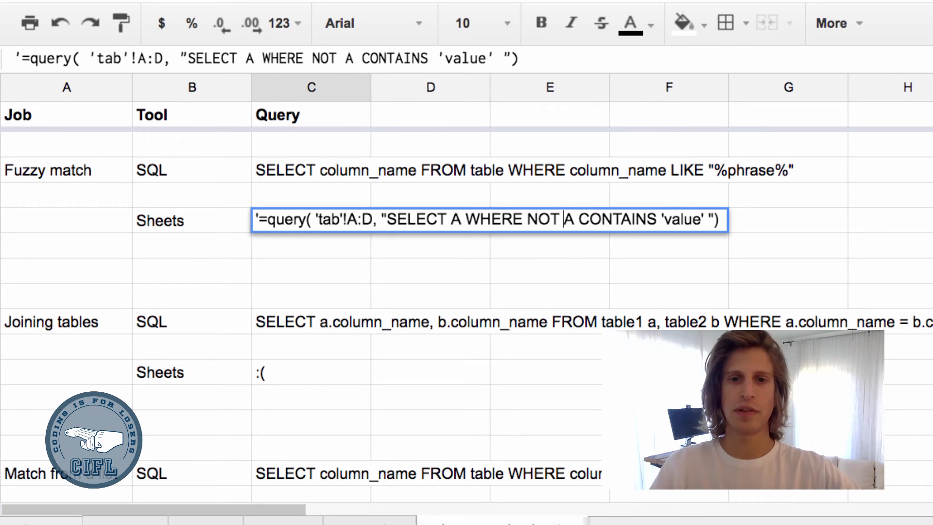
key("BackSpace")
key("BackSpace")
key("BackSpace")
key("BackSpace")
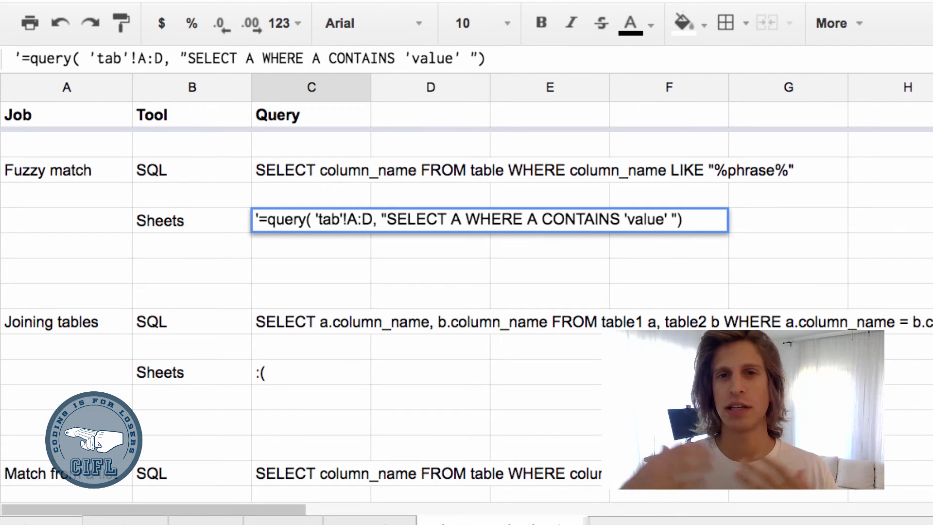
key("Return")
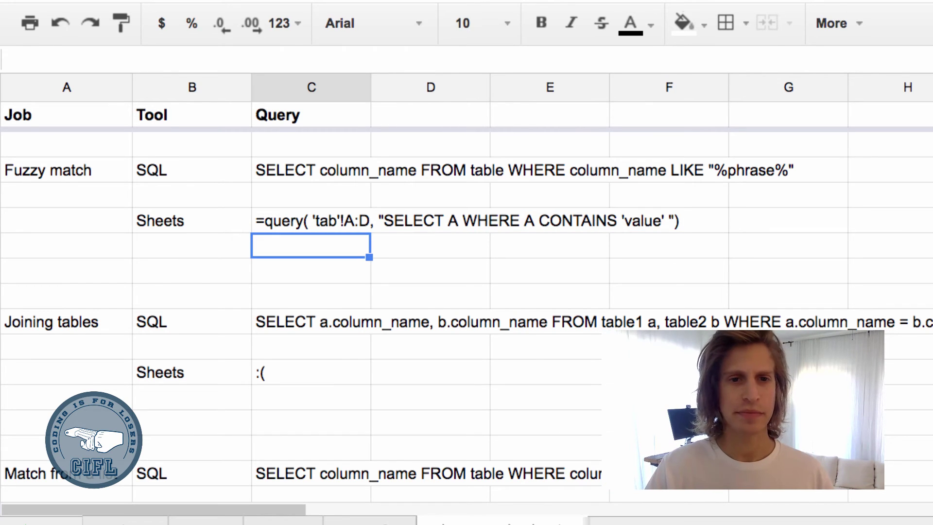
scroll(619, 312, "down", 3)
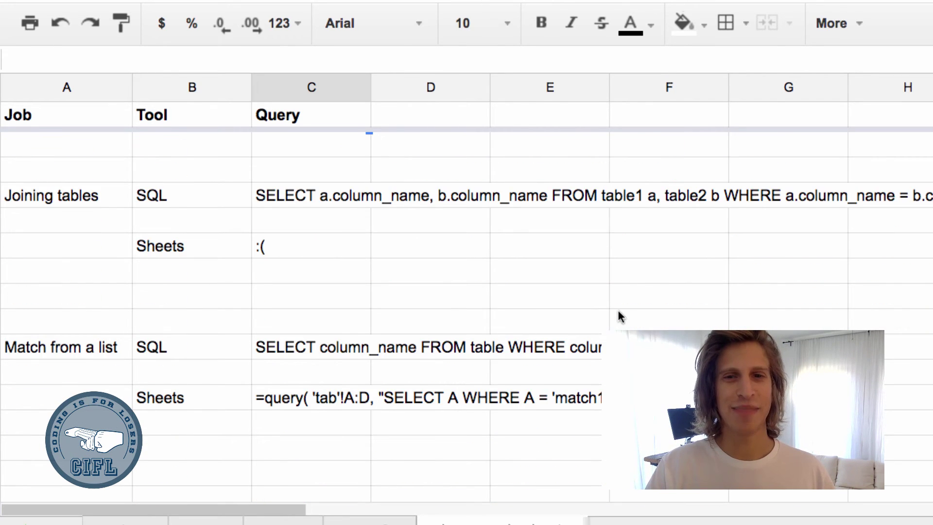
left_click(282, 199)
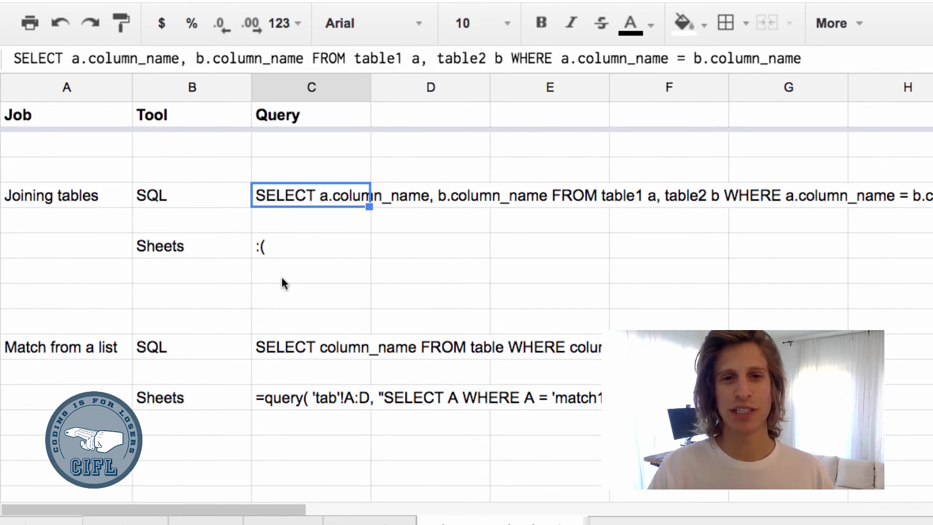
scroll(281, 276, "down", 1)
left_click(266, 225)
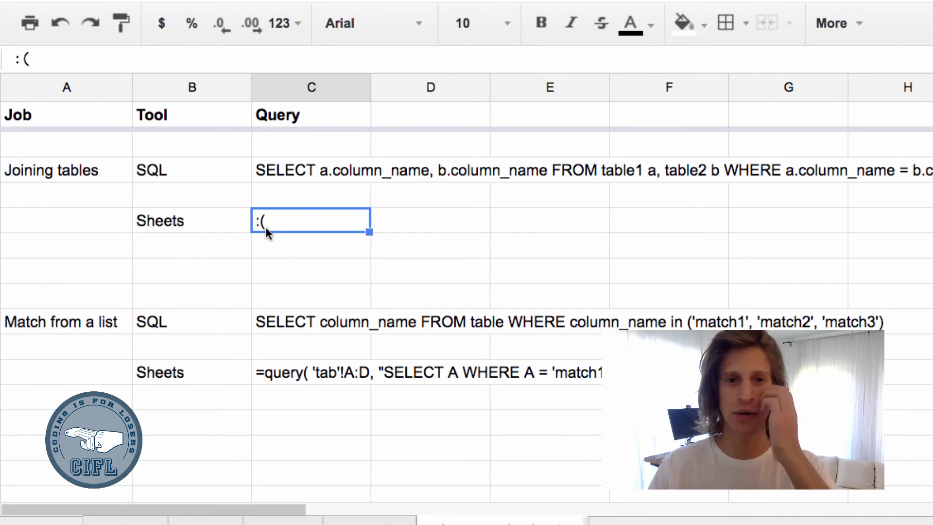
key("Up")
key("Up")
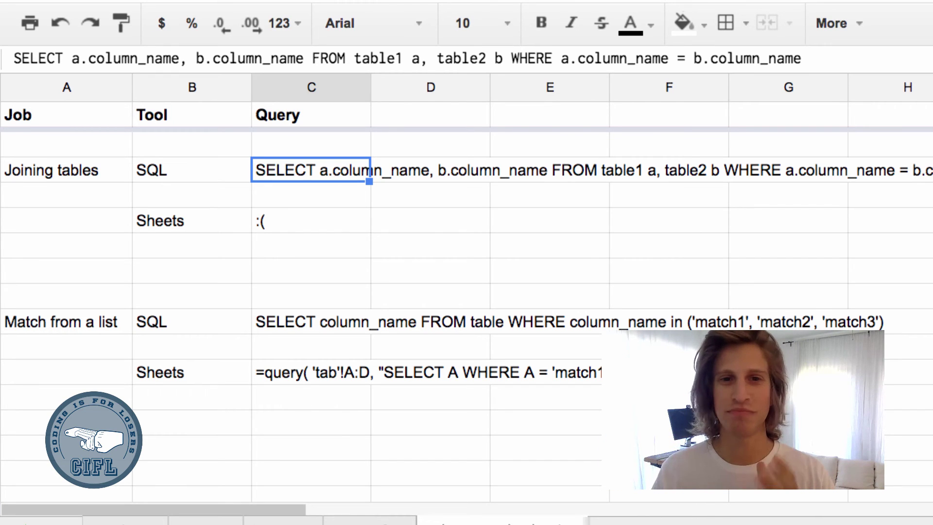
key("Down")
key("Down")
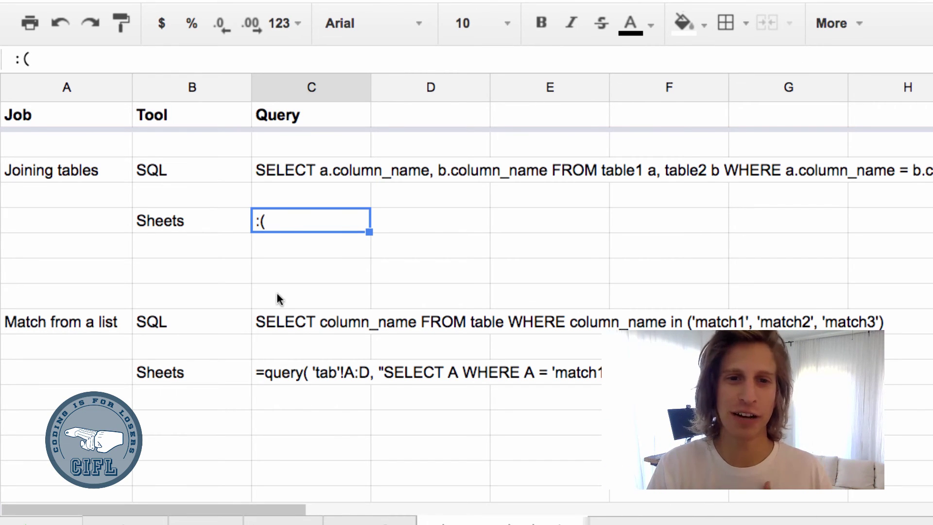
Scroll to Match from a list and change 'in' to uppercase IN in the SQL query
scroll(279, 293, "down", 1)
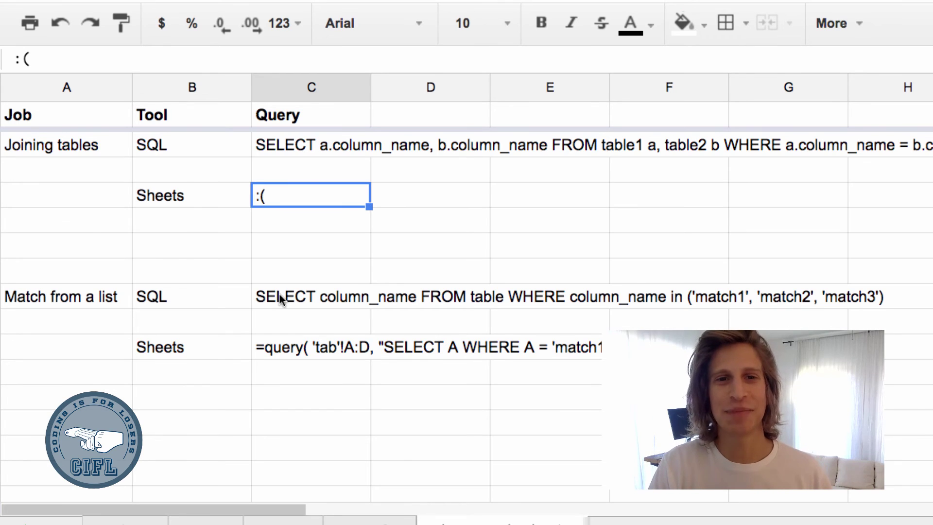
scroll(280, 295, "down", 3)
scroll(279, 293, "down", 1)
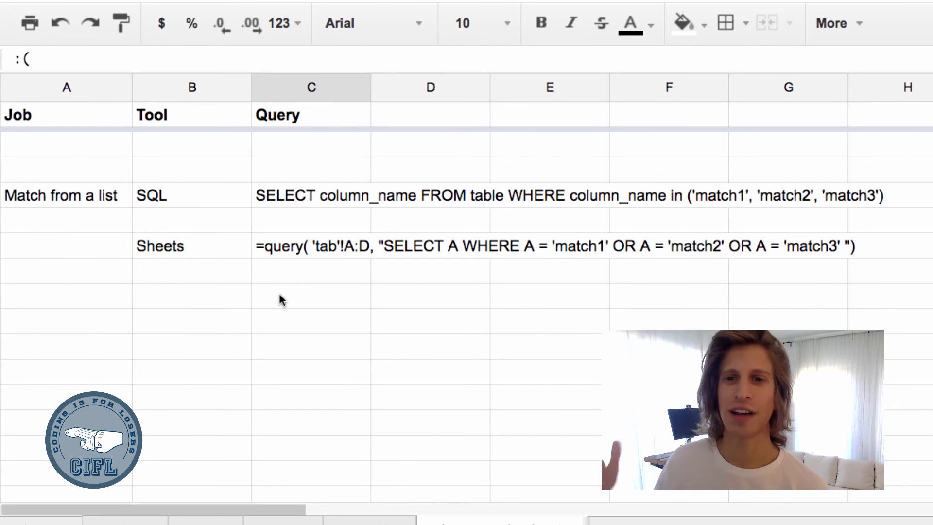
double_click(291, 197)
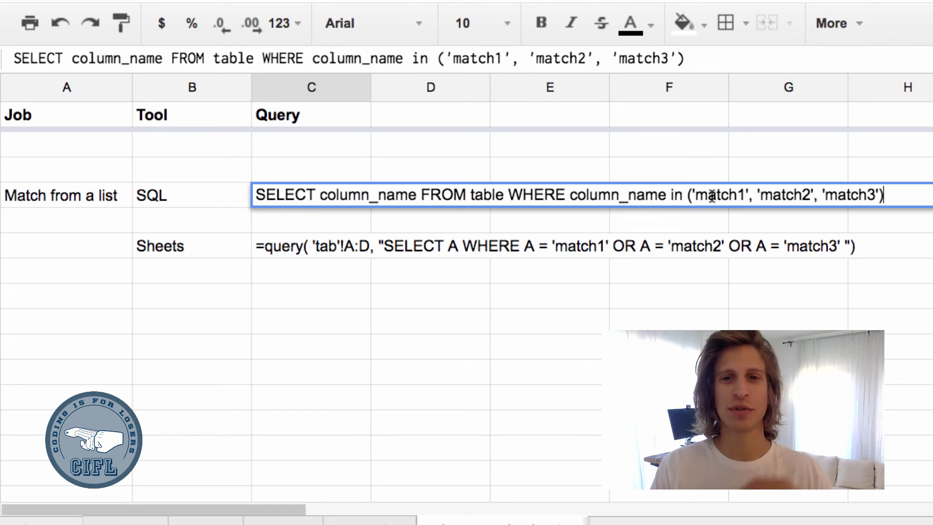
left_click(671, 195)
key("BackSpace")
key("BackSpace")
type("IN")
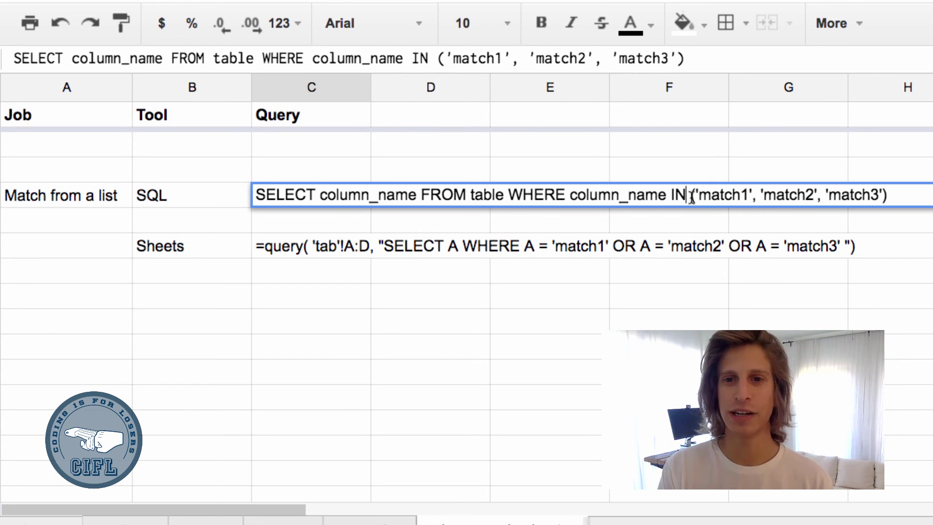
Commit the SQL query and leave the Sheets QUERY's chained OR conditions unchanged
left_click_drag(690, 194, 922, 204)
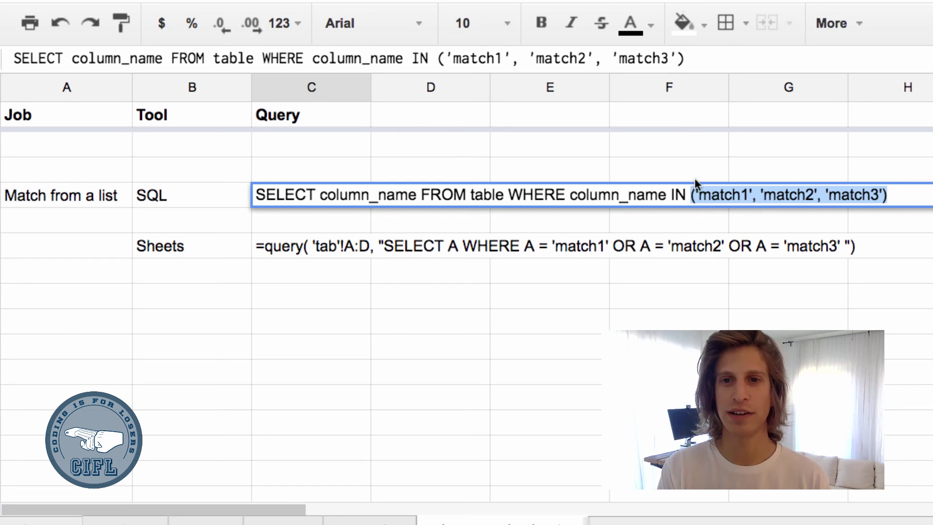
key("Return")
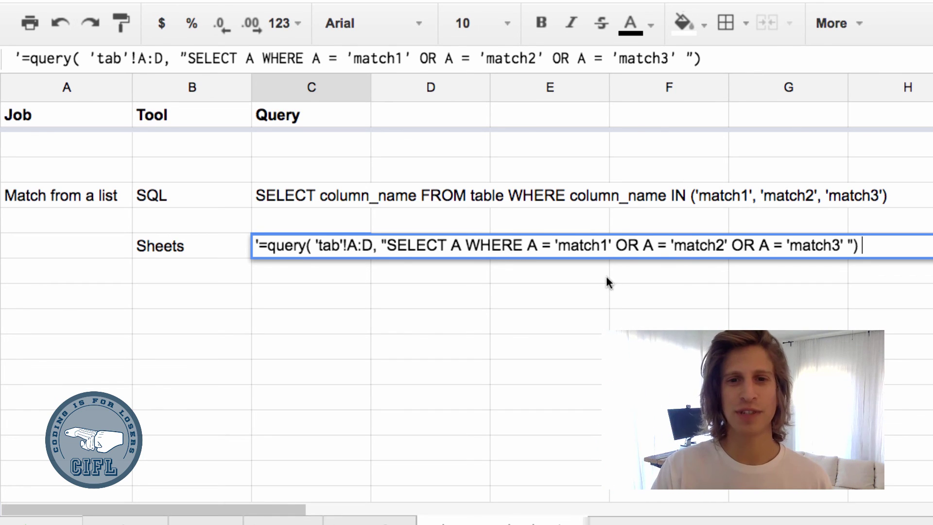
left_click_drag(616, 246, 835, 238)
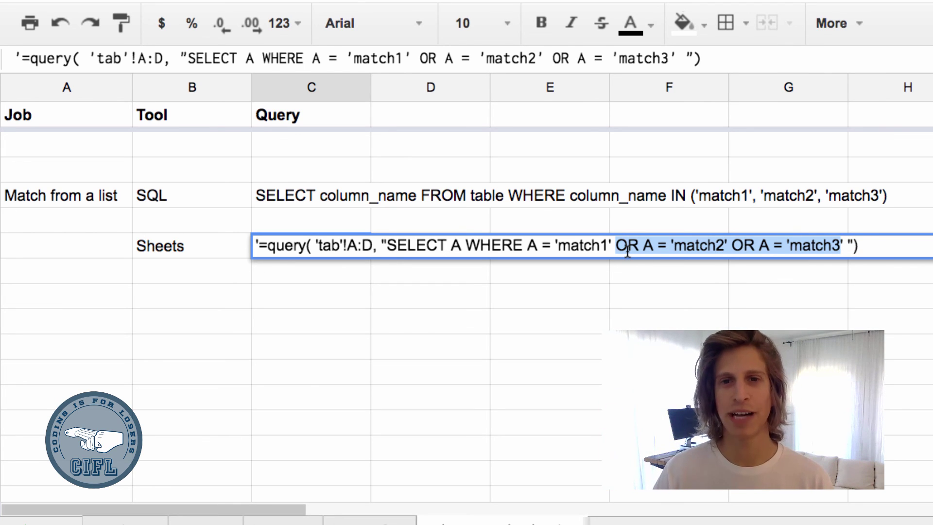
key("Return")
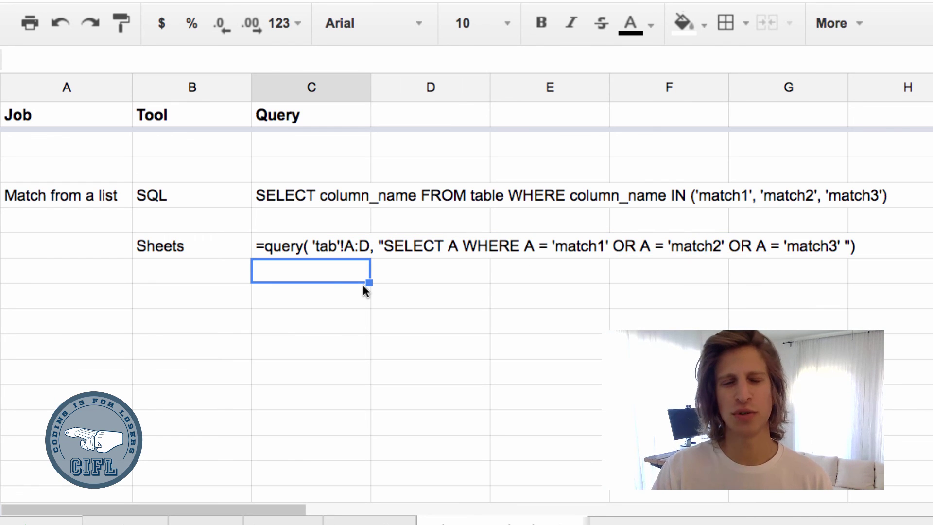